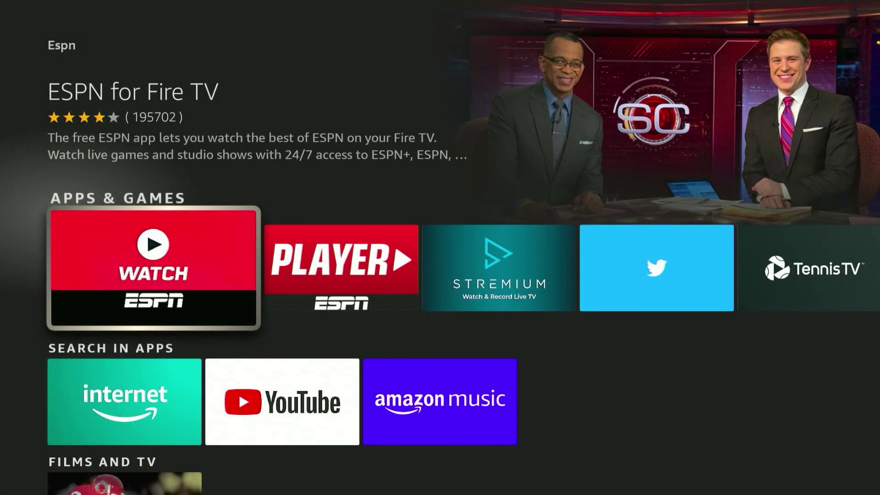
# - Try launching WATCH ESPN from the search results and dismiss the 'App not Found' message
pyautogui.press('Return')
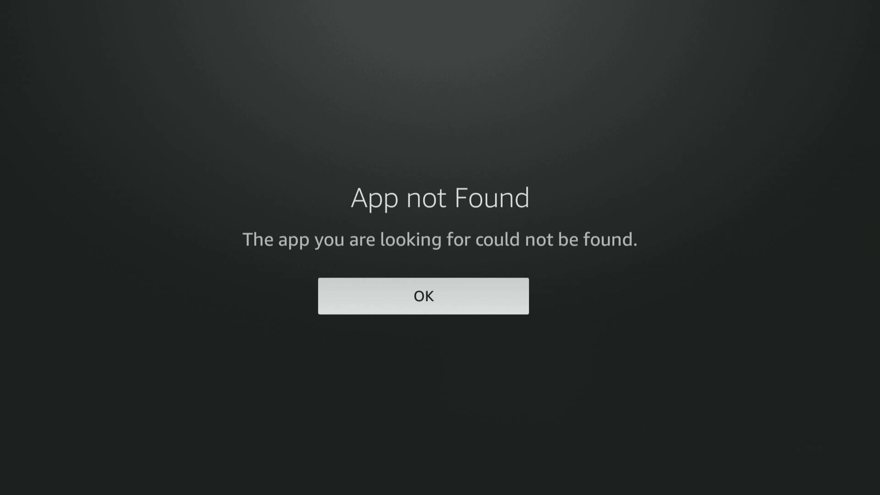
pyautogui.press('Return')
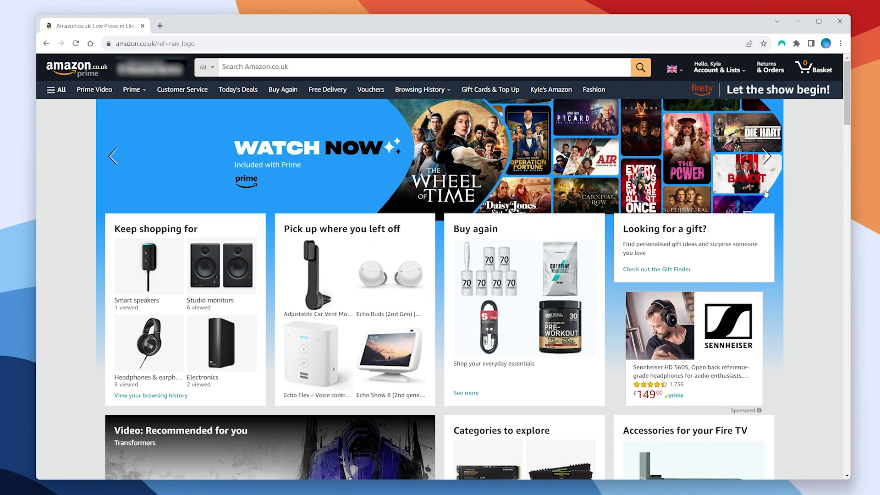
# - Under Manage Your Content and Devices > Preferences, open Country/Region Settings and start changing United Kingdom
pyautogui.moveTo(715, 75)
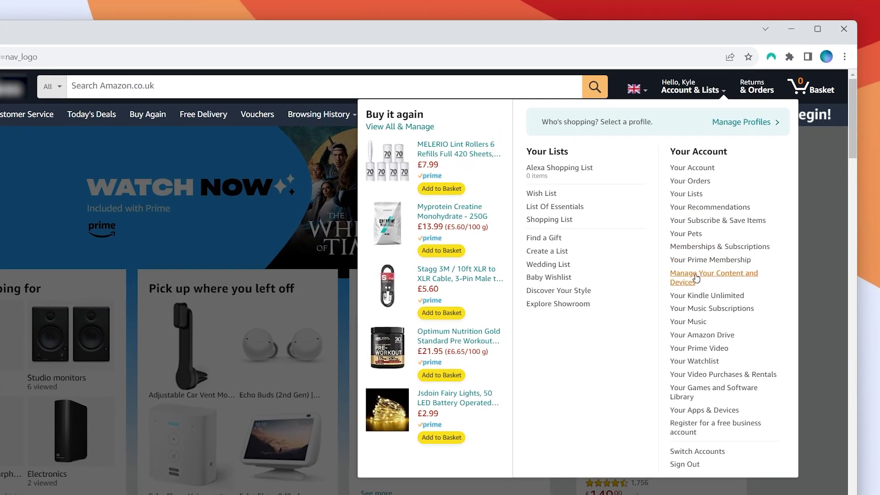
pyautogui.click(706, 276)
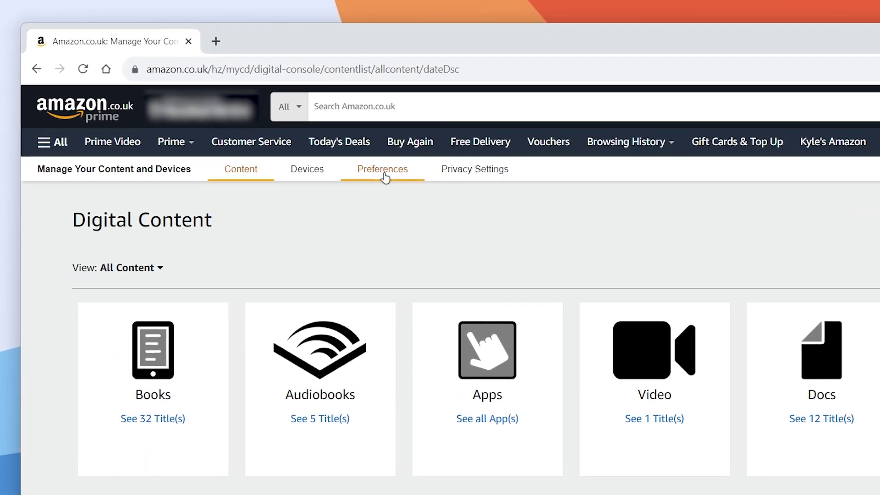
pyautogui.click(373, 178)
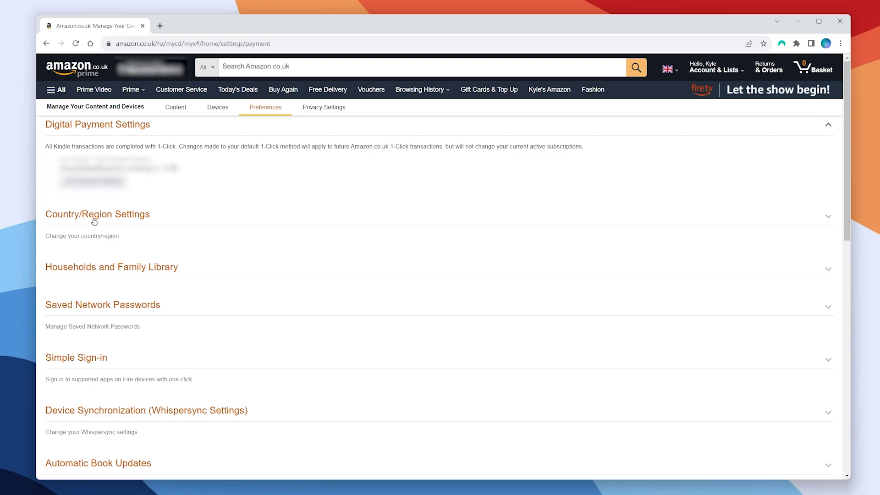
pyautogui.click(117, 216)
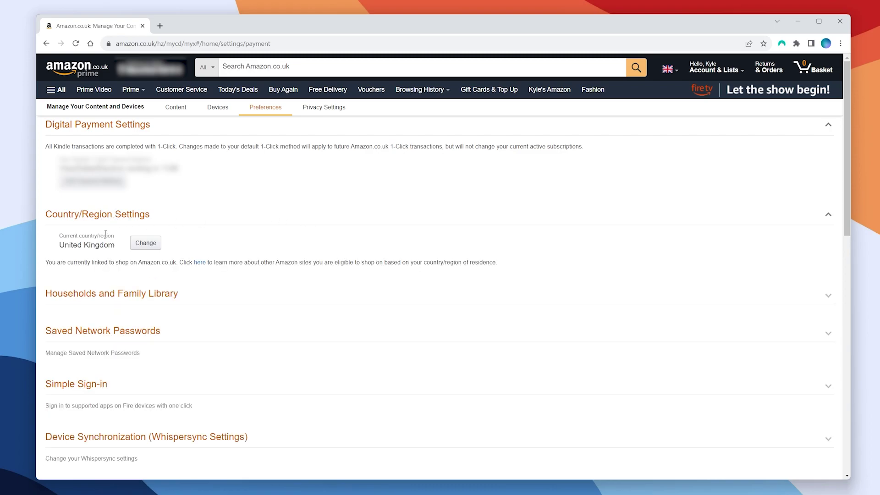
pyautogui.moveTo(64, 245); pyautogui.dragTo(115, 245)
pyautogui.click(201, 246)
pyautogui.click(145, 242)
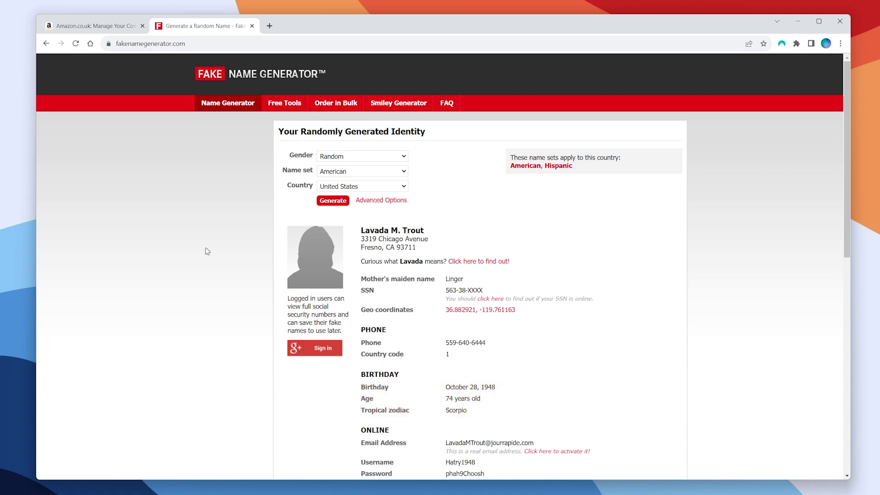
# - Keep United States as the country, generate a new identity and select its street address
pyautogui.click(351, 187)
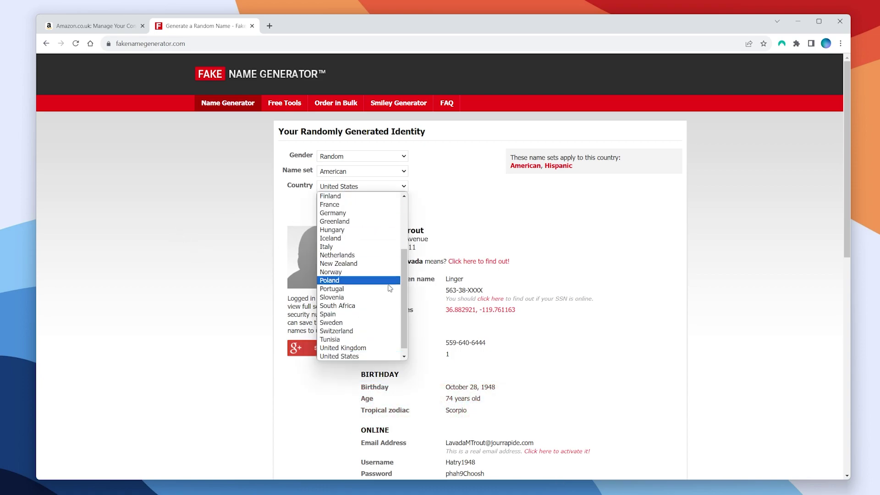
pyautogui.moveTo(405, 297); pyautogui.dragTo(405, 248)
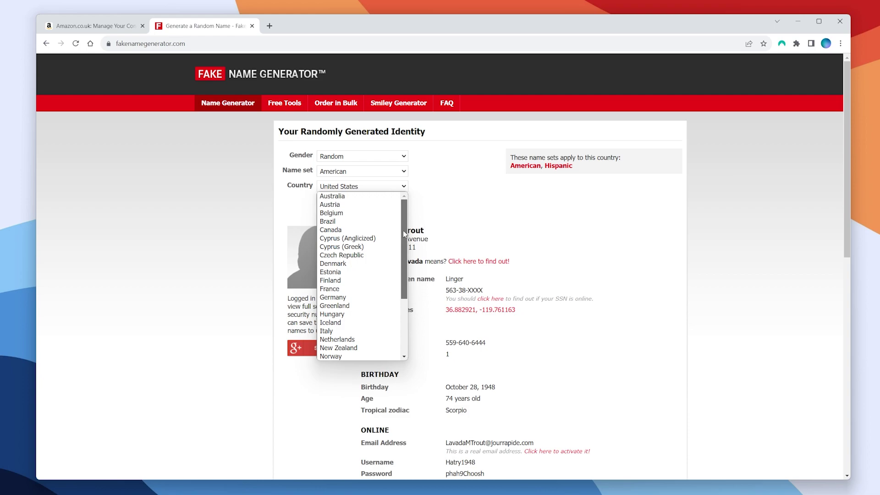
pyautogui.scroll(-5, 362, 294)
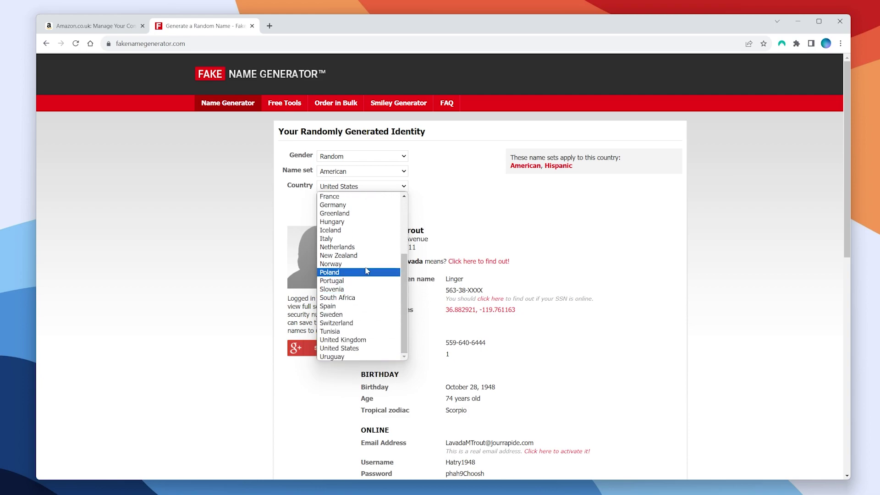
pyautogui.click(348, 348)
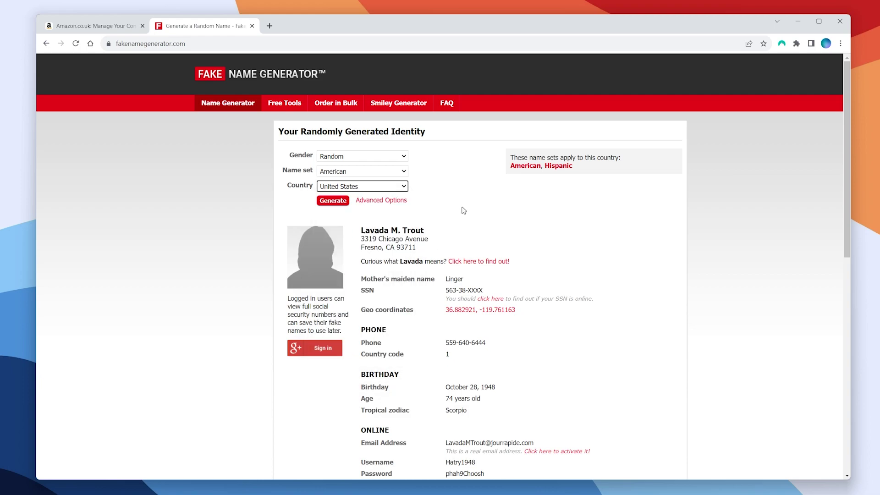
pyautogui.click(332, 202)
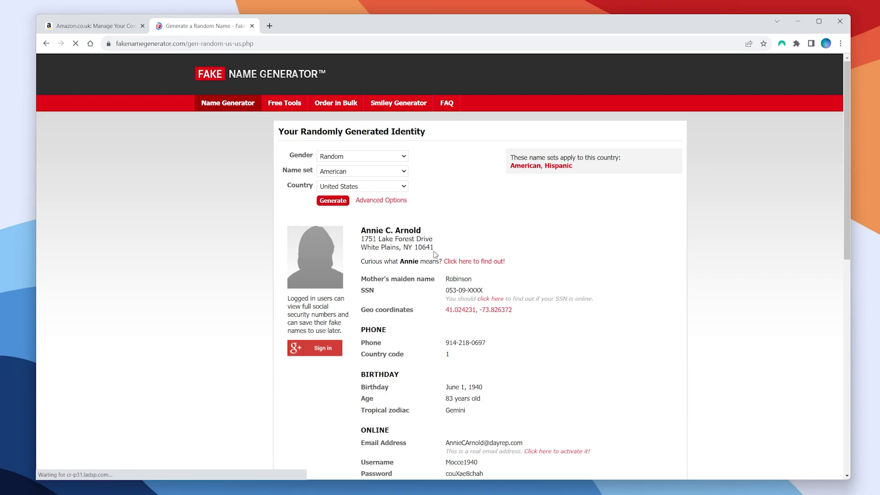
pyautogui.moveTo(435, 250); pyautogui.dragTo(361, 236)
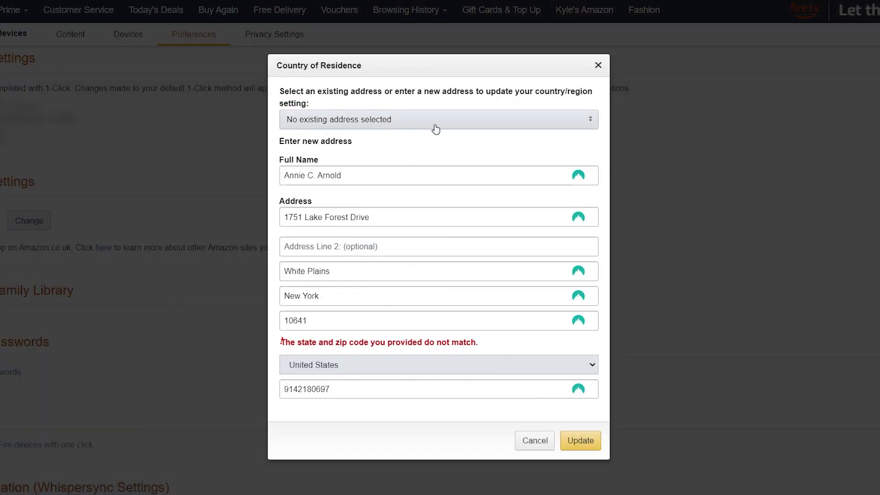
# - Submit the generated US address and confirm moving the account to the United States
pyautogui.click(580, 441)
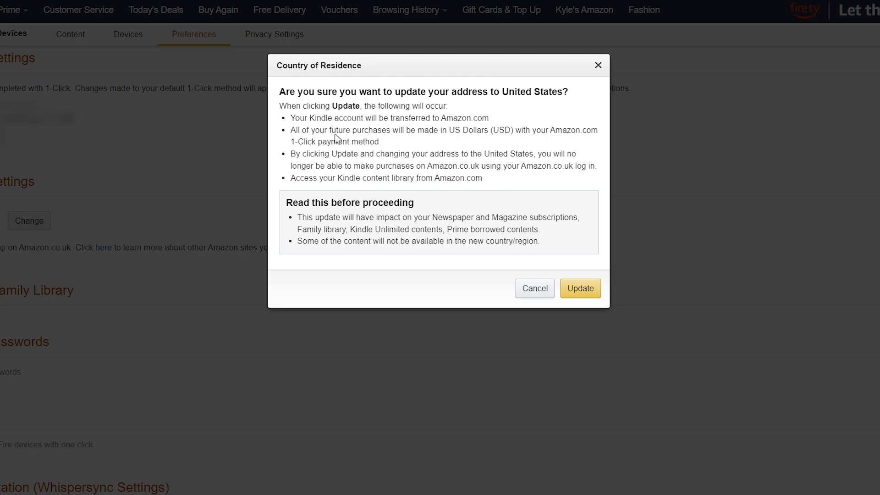
pyautogui.click(582, 289)
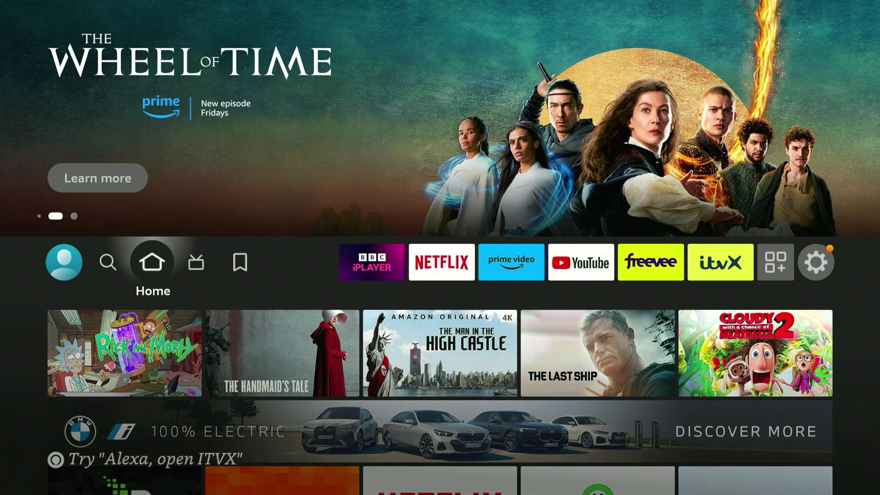
# - Go to Find > Appstore and open the Appstore search box to look up 'private internet access vpn'
pyautogui.press('Left')
pyautogui.press('Down')
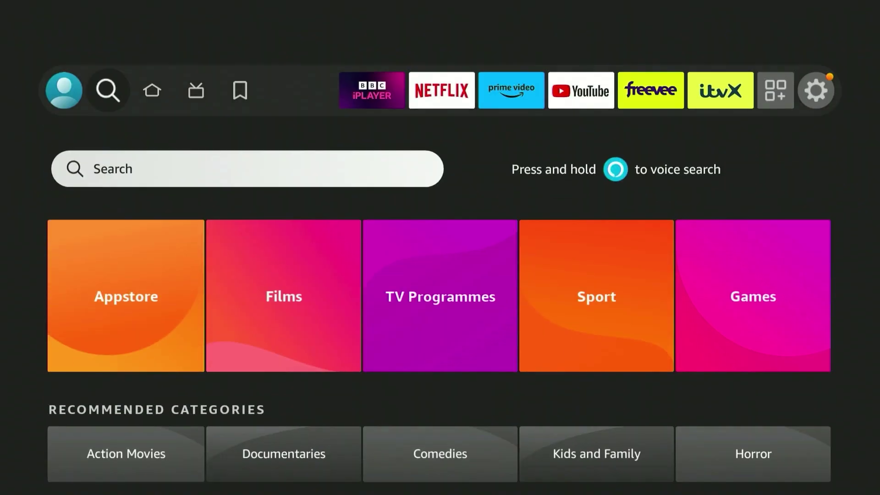
pyautogui.press('Down')
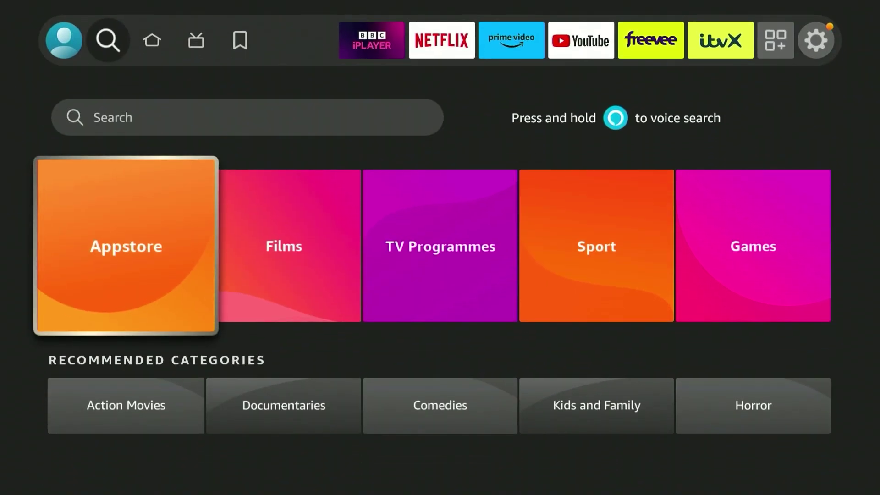
pyautogui.press('Return')
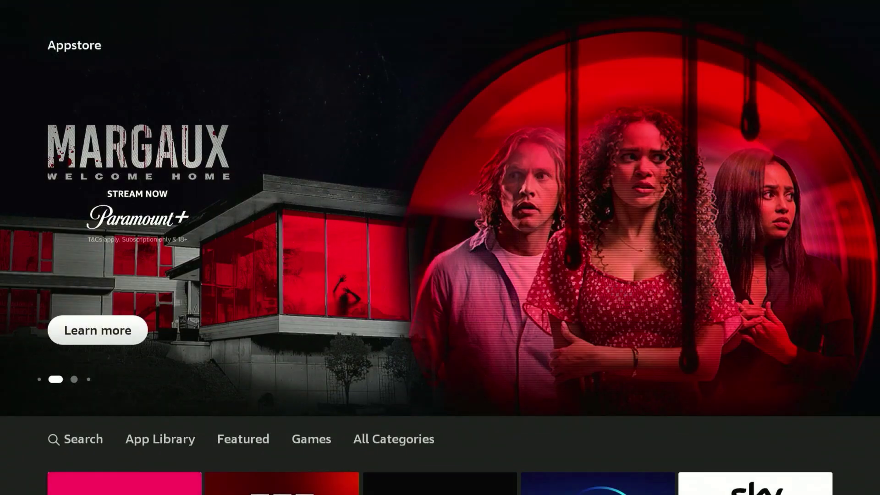
pyautogui.press('Down')
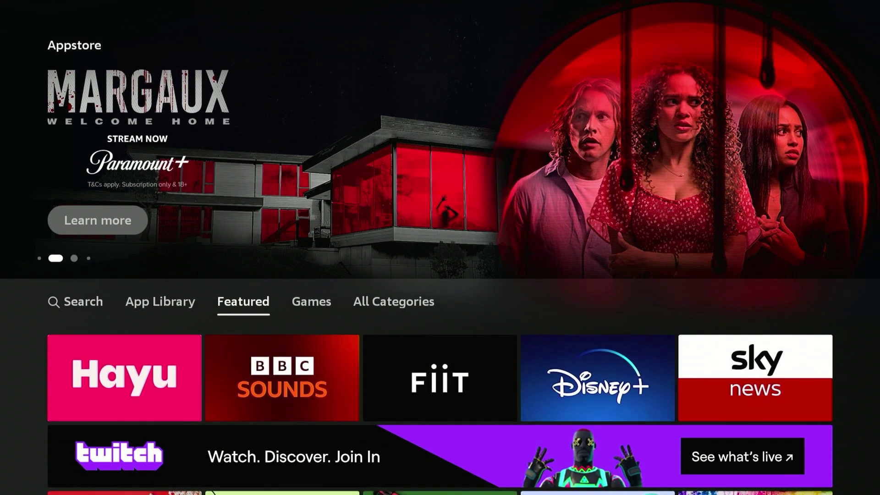
pyautogui.press('Left')
pyautogui.press('Left')
pyautogui.press('Down')
pyautogui.press('Return')
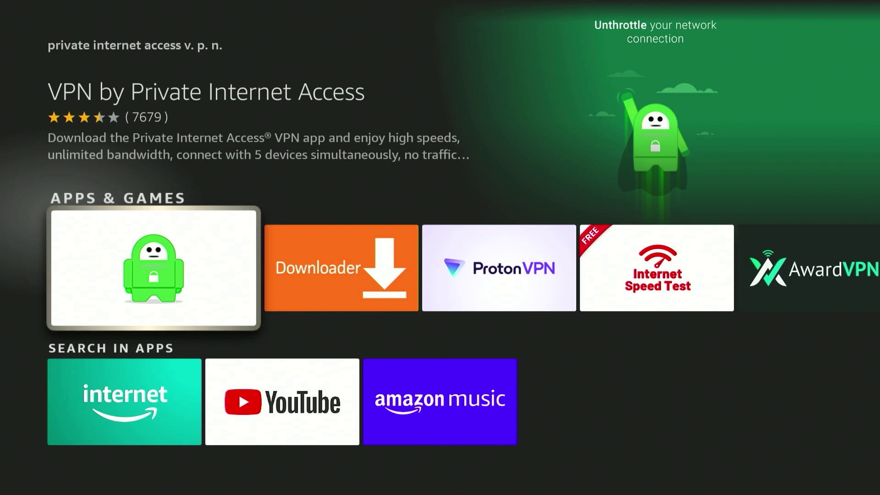
# - Open the Private Internet Access app and sign in with the account username and password
pyautogui.press('Return')
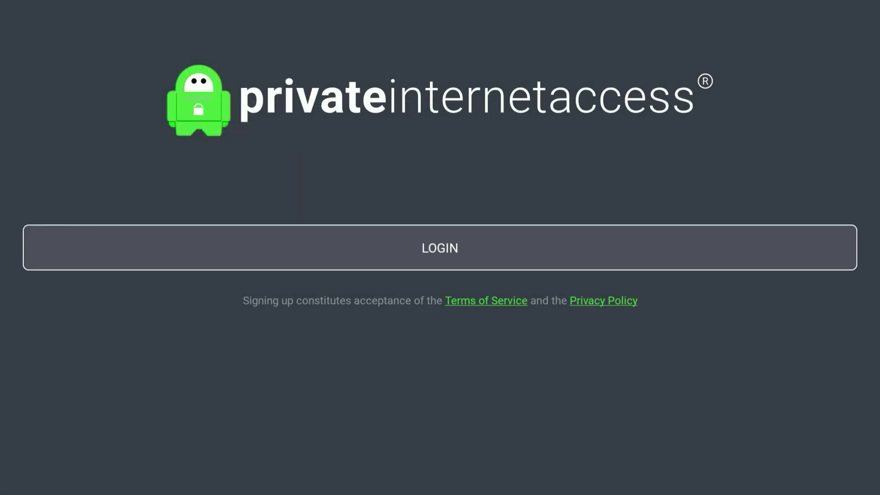
pyautogui.press('Return')
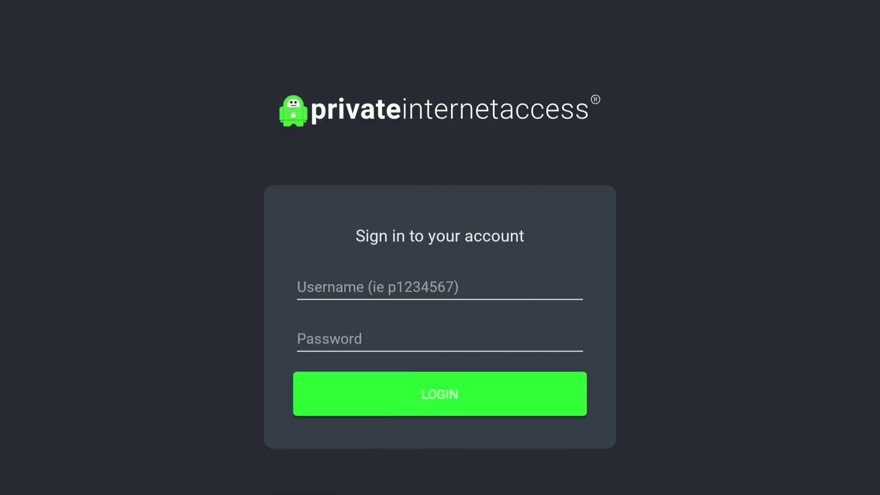
pyautogui.press('Down')
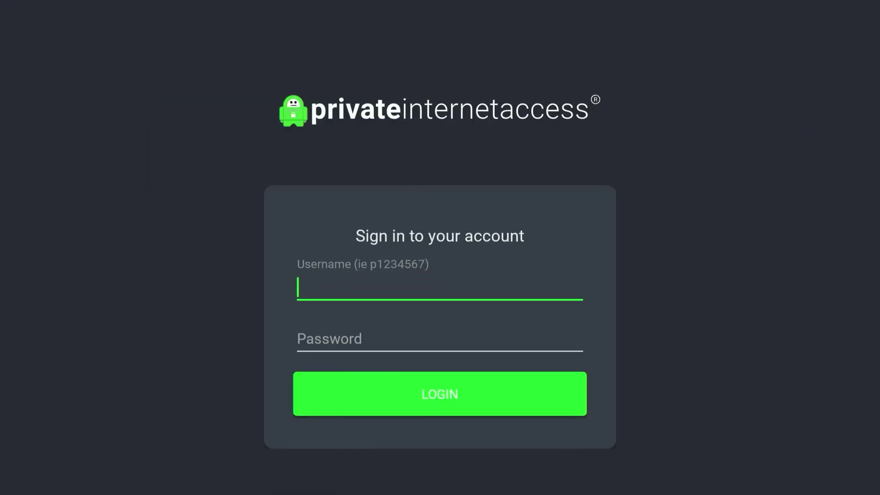
pyautogui.press('Return')
pyautogui.click(329, 339)
pyautogui.click(440, 394)
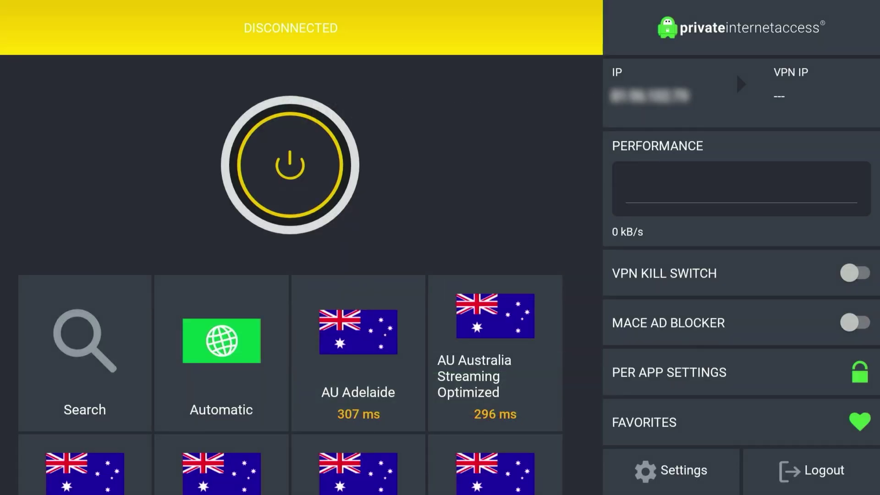
# - In the VPN settings, set the protocol to WireGuard
pyautogui.press('Right')
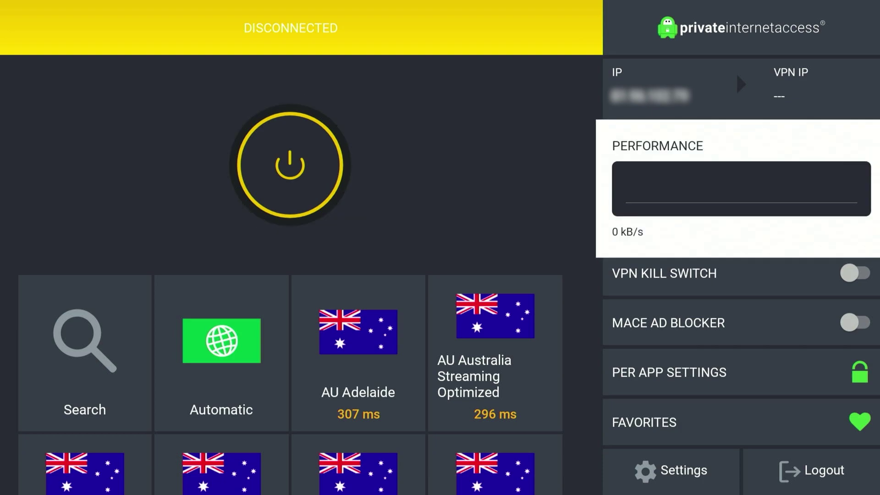
pyautogui.press('Down')
pyautogui.press('Down')
pyautogui.press('Down')
pyautogui.press('Down')
pyautogui.press('Down')
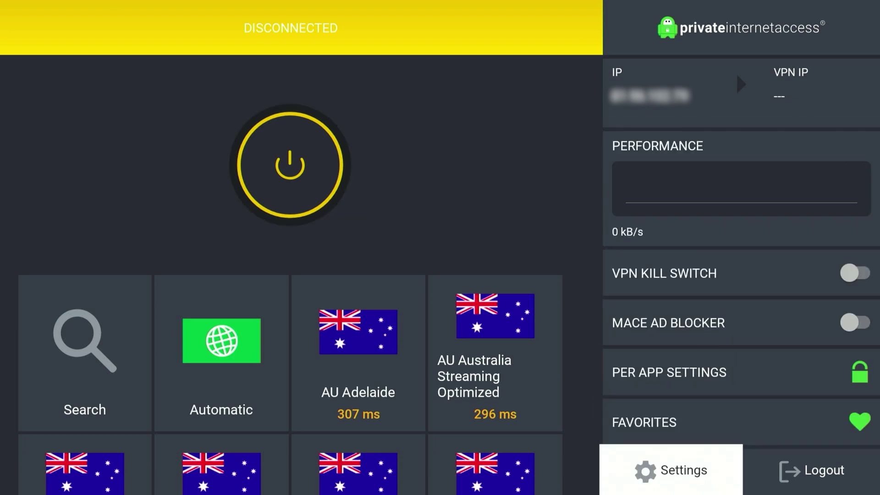
pyautogui.press('Return')
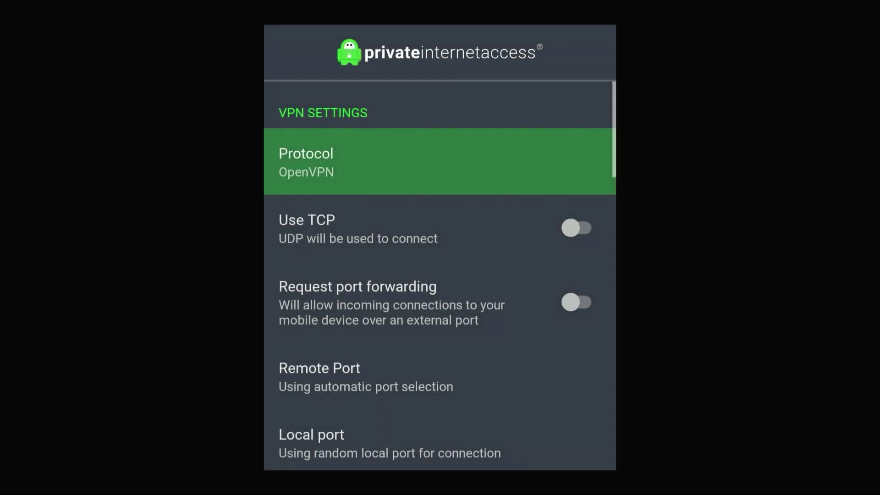
pyautogui.press('Return')
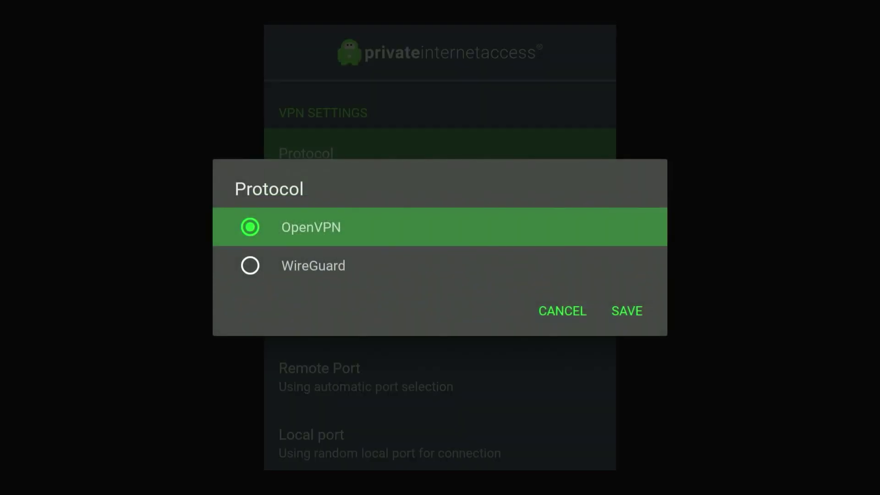
pyautogui.press('Down')
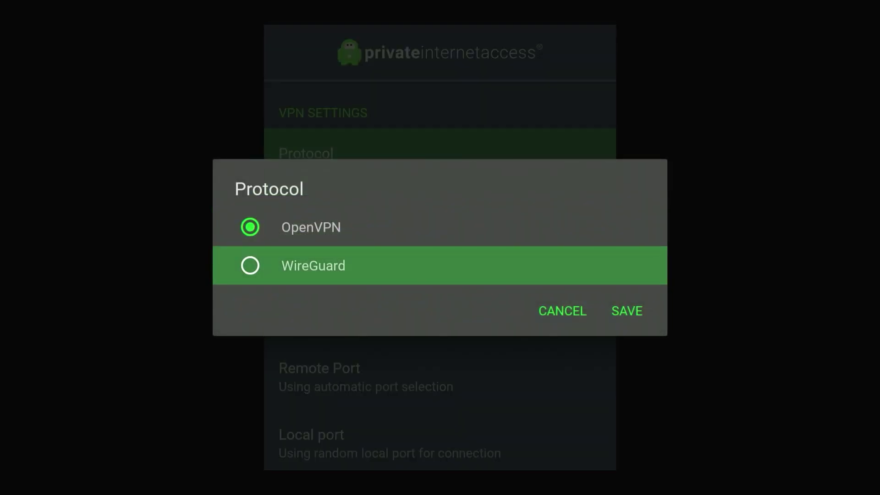
pyautogui.press('Return')
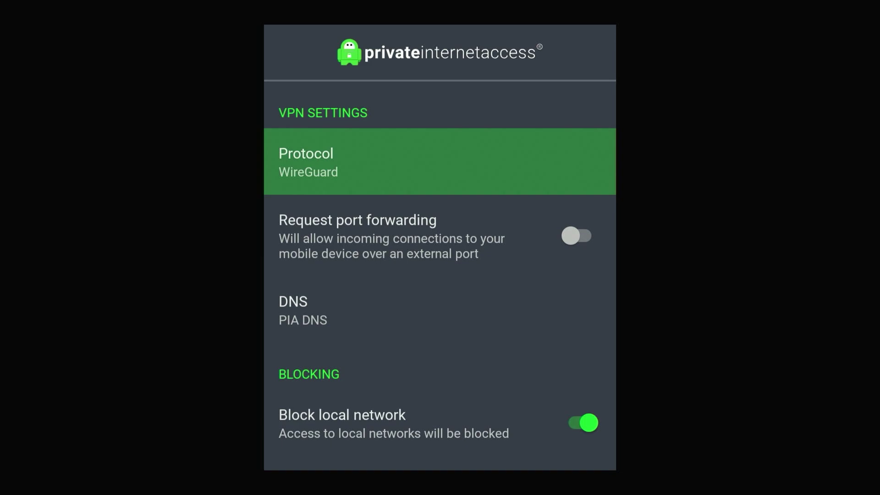
# - Turn on 1-click connect and Connect on boot
pyautogui.press('Down')
pyautogui.press('Down')
pyautogui.press('Down')
pyautogui.press('Down')
pyautogui.press('Down')
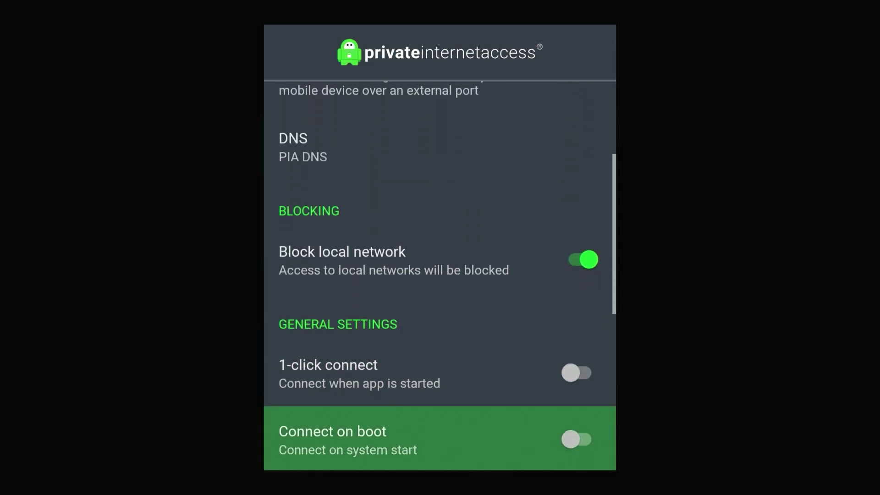
pyautogui.press('Down')
pyautogui.press('Up')
pyautogui.press('Up')
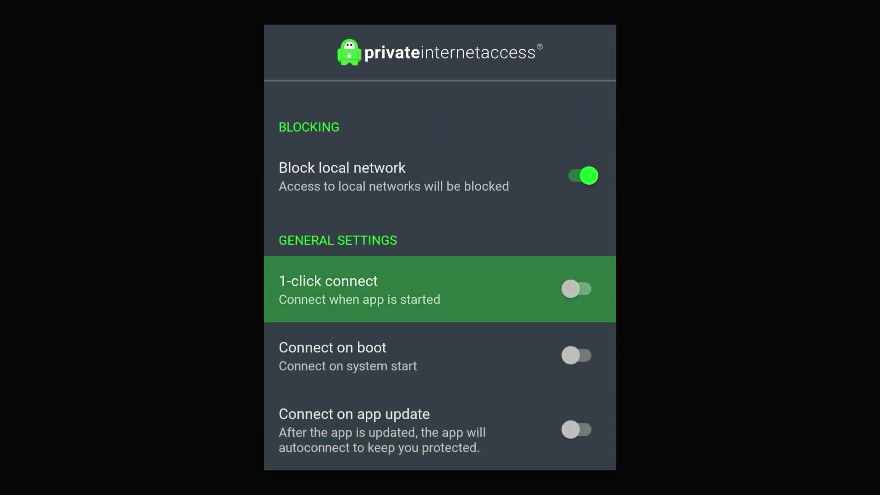
pyautogui.press('Return')
pyautogui.press('Down')
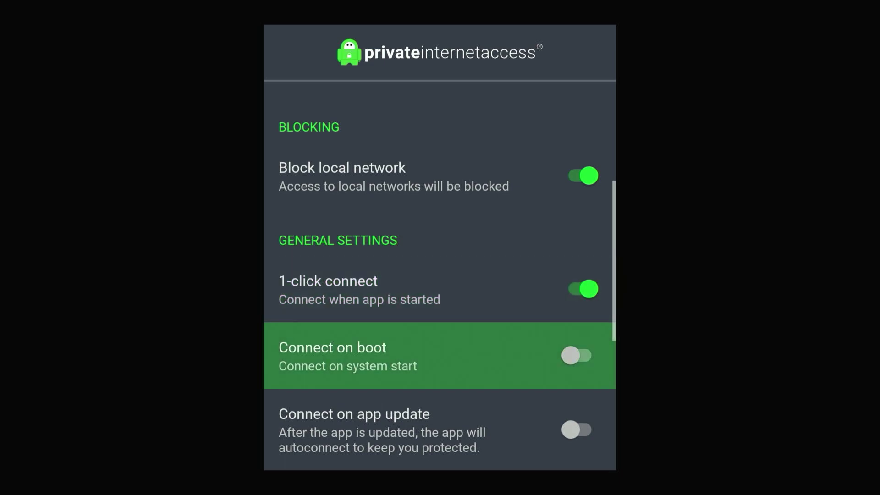
pyautogui.press('Return')
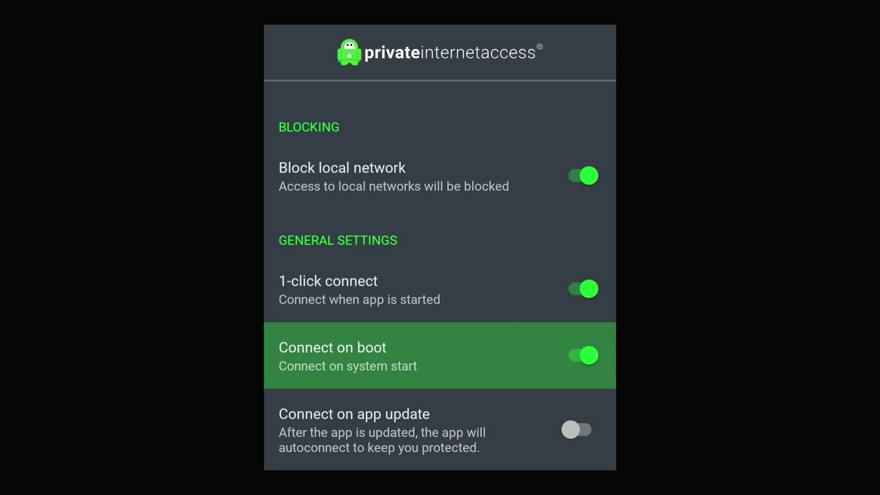
# - Return to the main VPN screen and browse the server grid down to the US locations
pyautogui.press('Escape')
pyautogui.press('Left')
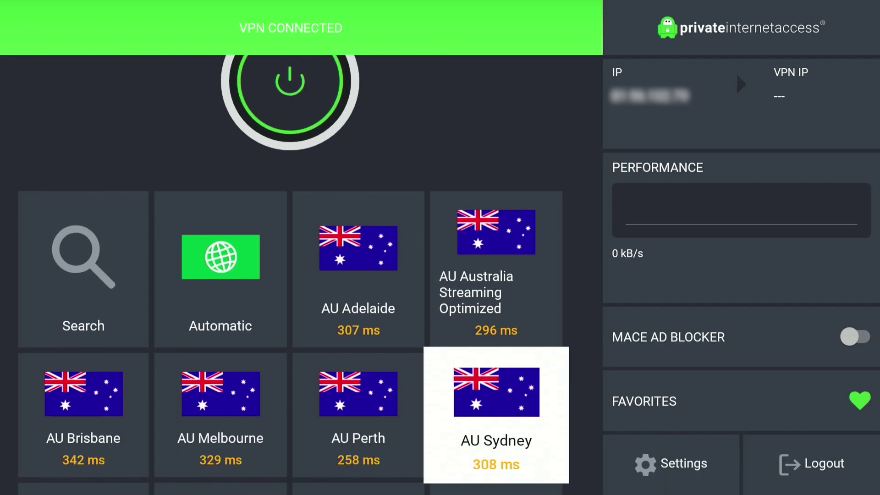
pyautogui.press('Up')
pyautogui.press('Up')
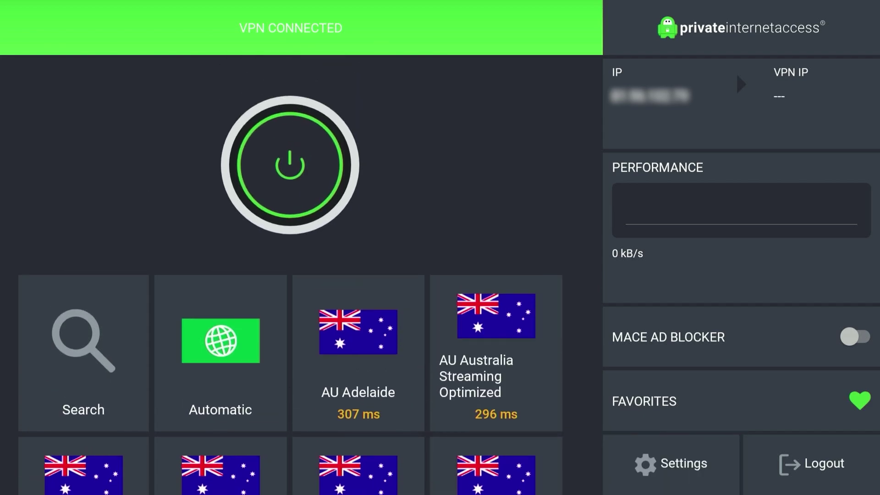
pyautogui.press('Down')
pyautogui.press('Down')
pyautogui.press('Down')
pyautogui.press('Down')
pyautogui.press('Down')
pyautogui.press('Down')
pyautogui.press('Down')
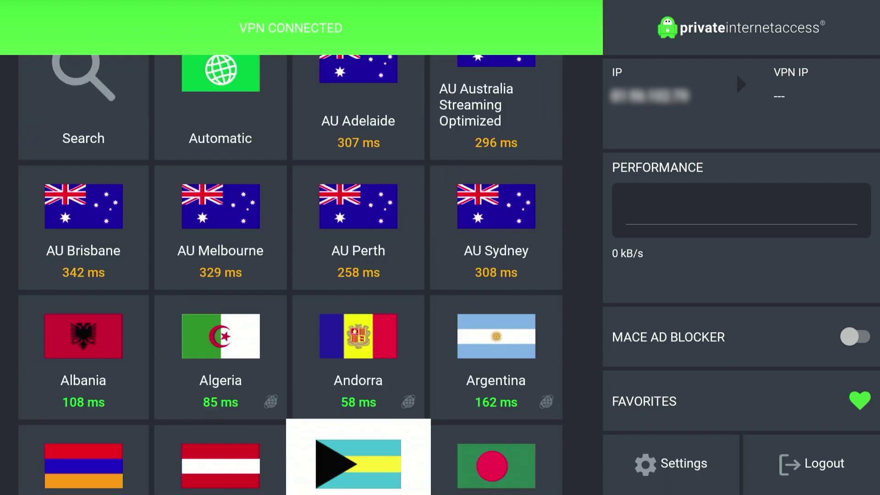
pyautogui.press('Down')
pyautogui.press('Down')
pyautogui.press('Down')
pyautogui.press('Down')
pyautogui.press('Down')
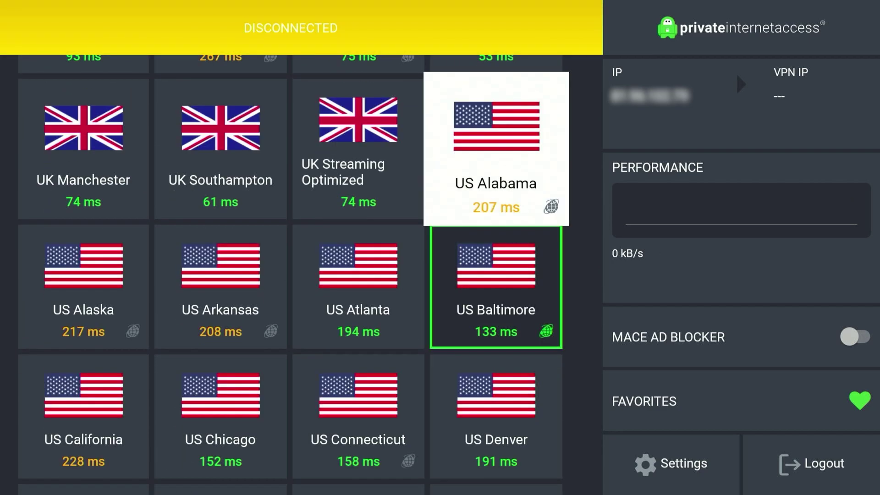
pyautogui.press('Down')
pyautogui.press('Down')
pyautogui.press('Down')
pyautogui.press('Down')
pyautogui.press('Down')
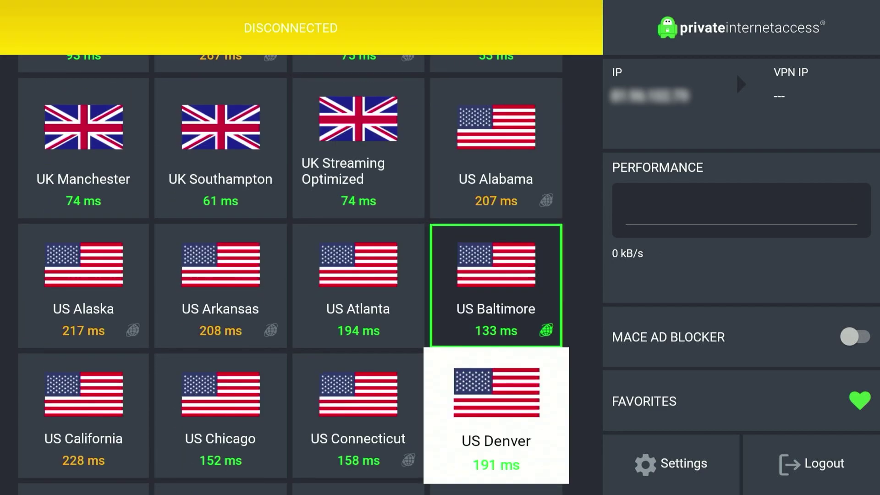
pyautogui.press('Down')
pyautogui.press('Down')
pyautogui.press('Down')
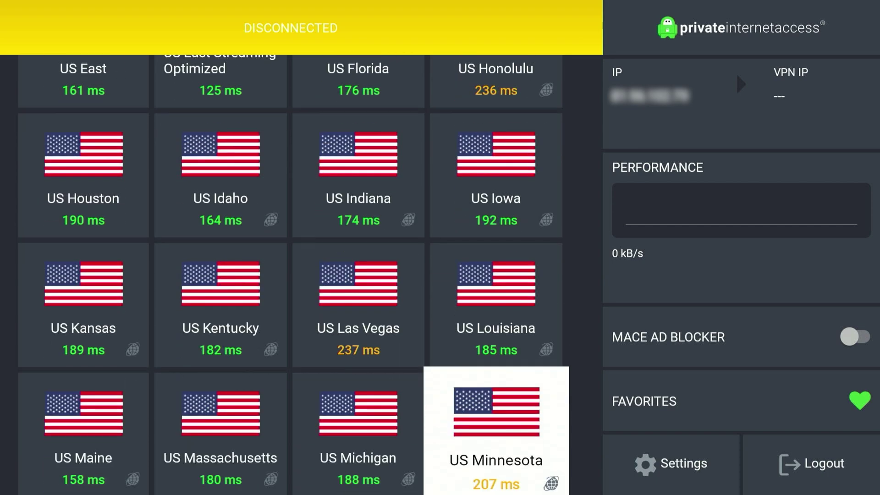
pyautogui.press('Down')
pyautogui.press('Down')
pyautogui.press('Down')
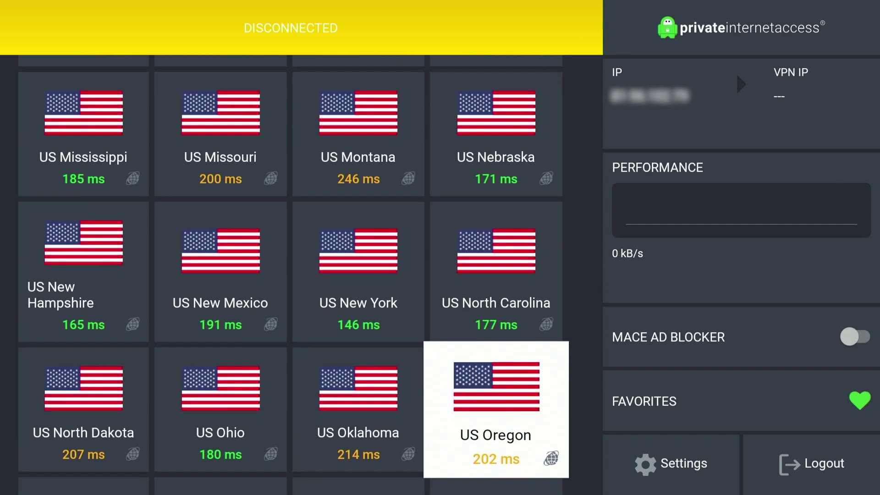
# - Connect to the US East Streaming Optimized server and return to the Fire TV home screen
pyautogui.press('Left')
pyautogui.press('Down')
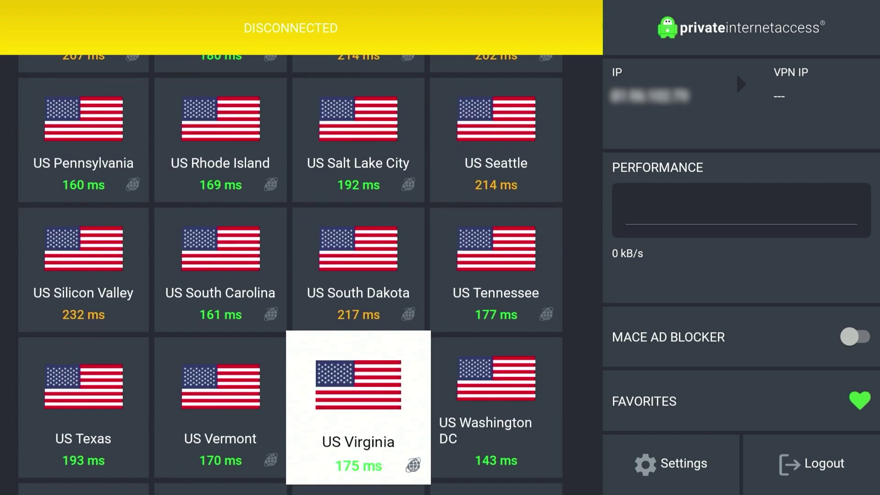
pyautogui.press('Left')
pyautogui.press('Up')
pyautogui.press('Up')
pyautogui.press('Up')
pyautogui.press('Up')
pyautogui.press('Up')
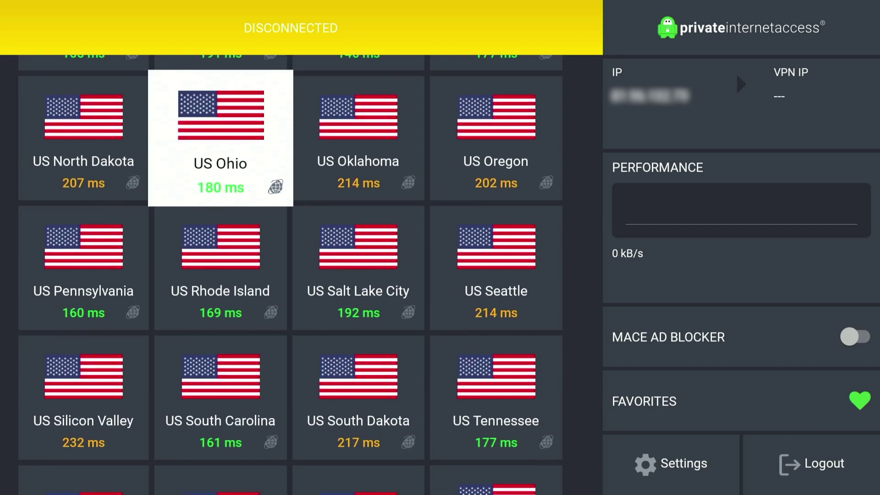
pyautogui.press('Up')
pyautogui.press('Up')
pyautogui.press('Up')
pyautogui.press('Up')
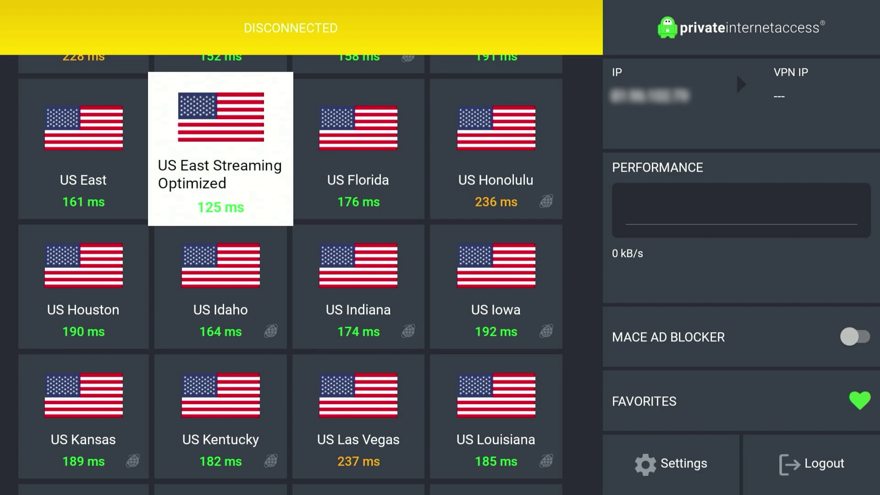
pyautogui.press('Return')
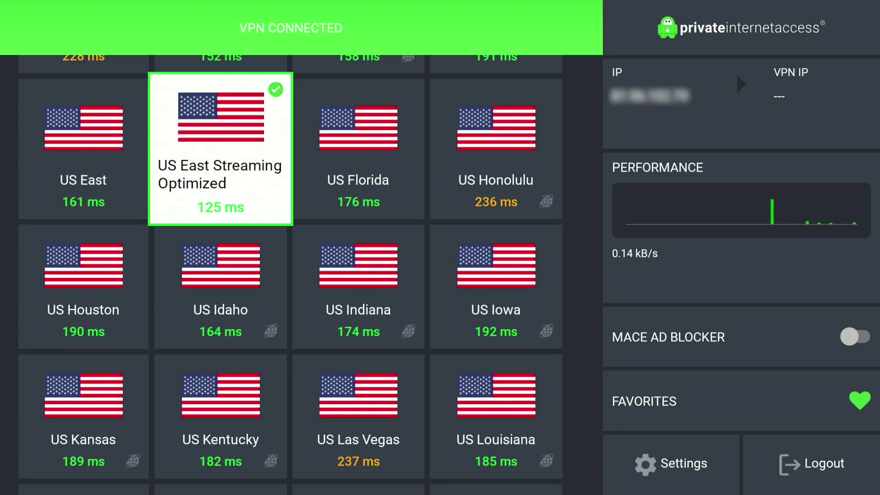
pyautogui.press('Home')
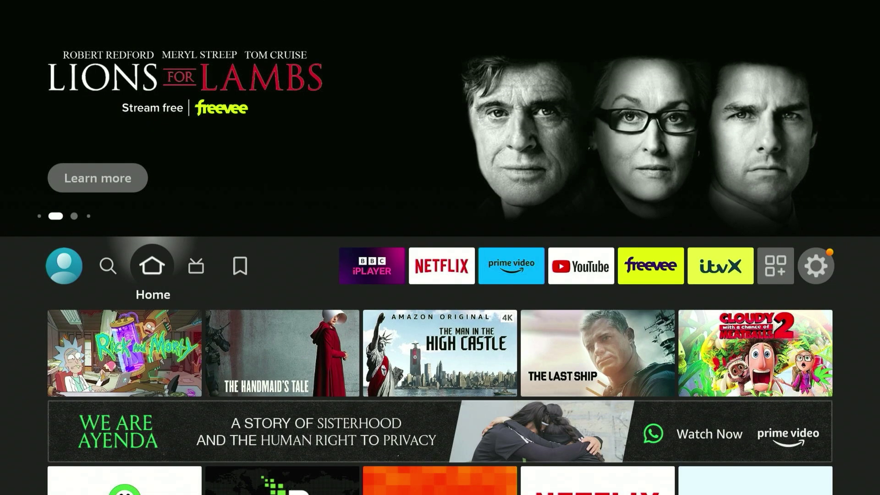
# - Restart the Fire TV Stick from Settings > My Fire TV > Restart, confirming the dialog
pyautogui.press('Right')
pyautogui.press('Right')
pyautogui.press('Right')
pyautogui.press('Right')
pyautogui.press('Right')
pyautogui.press('Right')
pyautogui.press('Right')
pyautogui.press('Right')
pyautogui.press('Right')
pyautogui.press('Right')
pyautogui.press('Right')
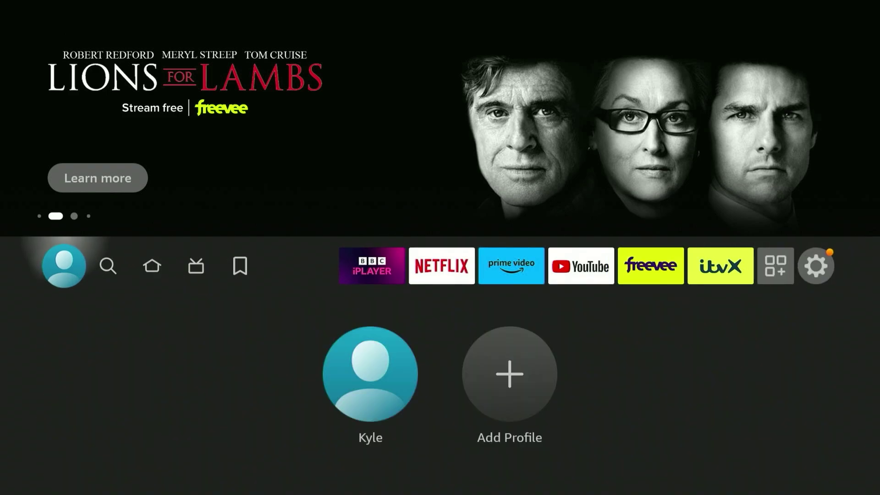
pyautogui.press('Left')
pyautogui.press('Down')
pyautogui.press('Down')
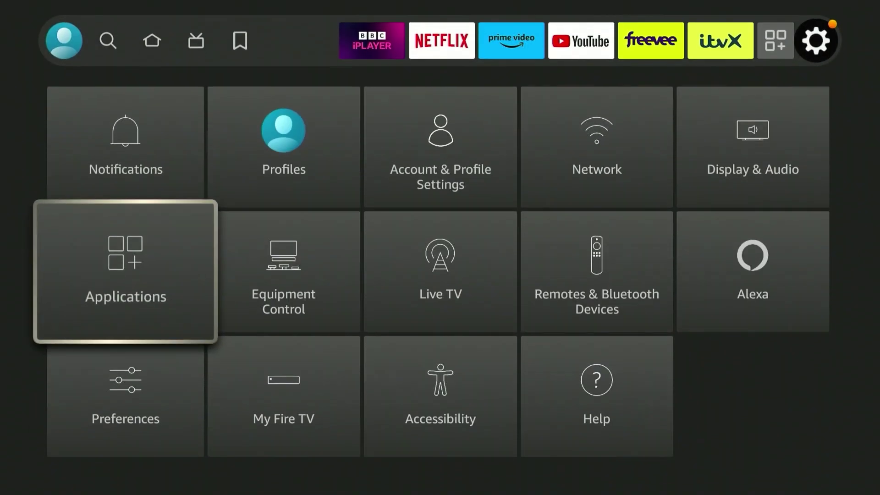
pyautogui.press('Down')
pyautogui.press('Right')
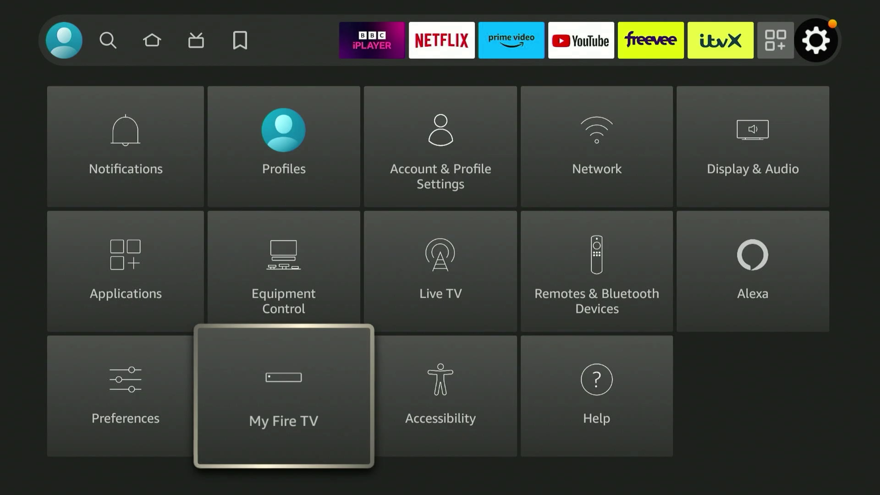
pyautogui.press('Return')
pyautogui.press('Down')
pyautogui.press('Down')
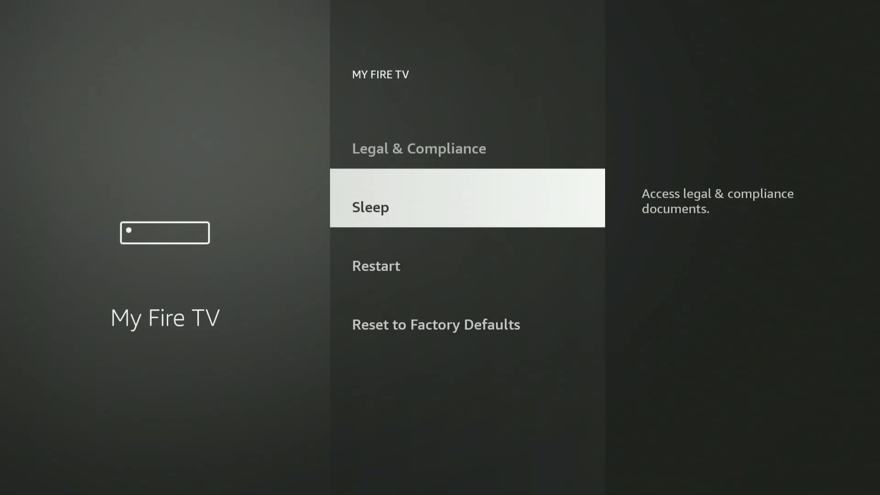
pyautogui.press('Down')
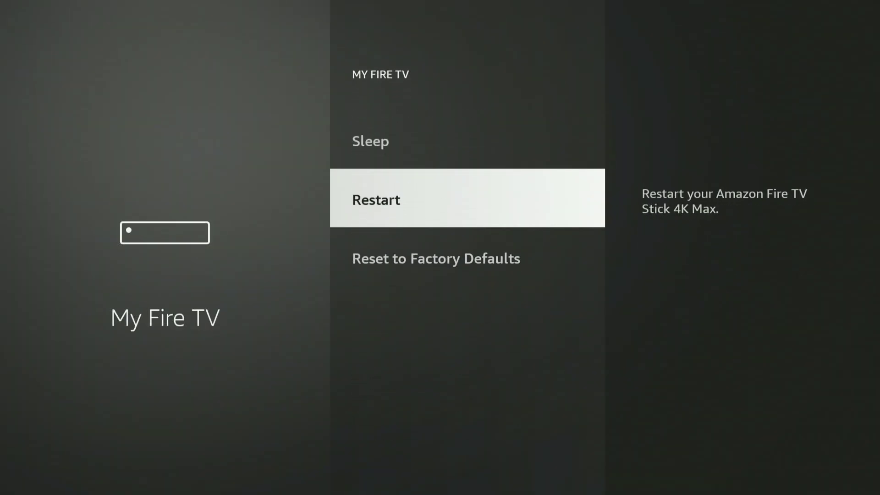
pyautogui.press('Return')
pyautogui.press('Left')
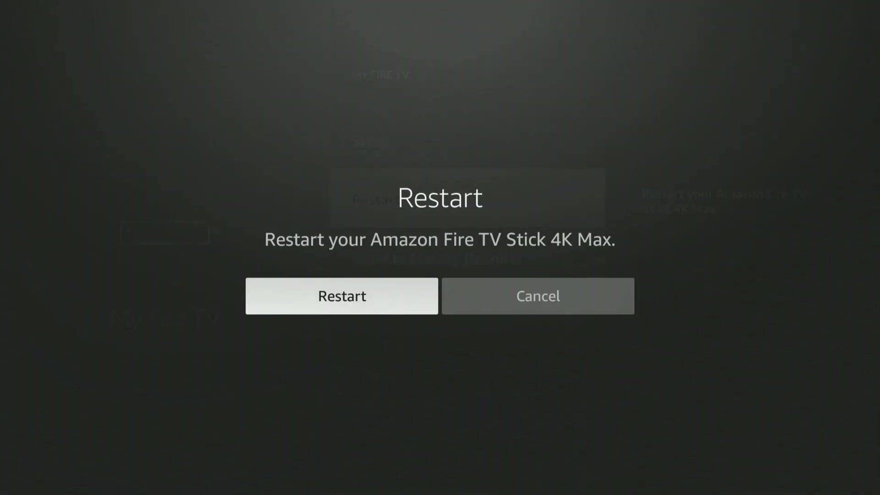
pyautogui.press('Return')
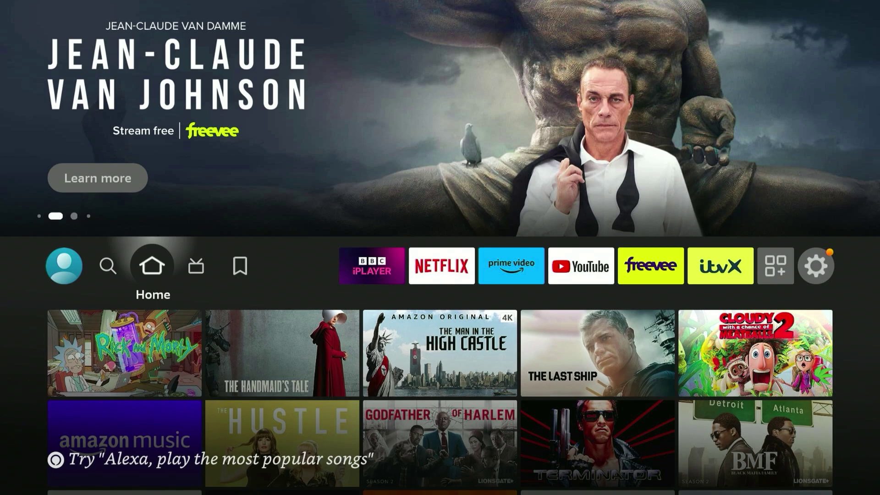
# - Open ESPN for Fire TV in the Appstore, start its download with Get, then go home
pyautogui.press('Left')
pyautogui.press('Down')
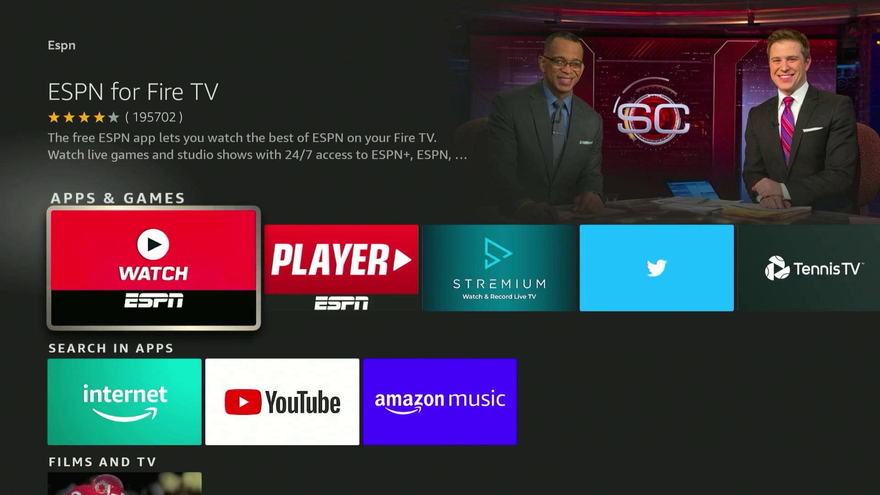
pyautogui.press('Return')
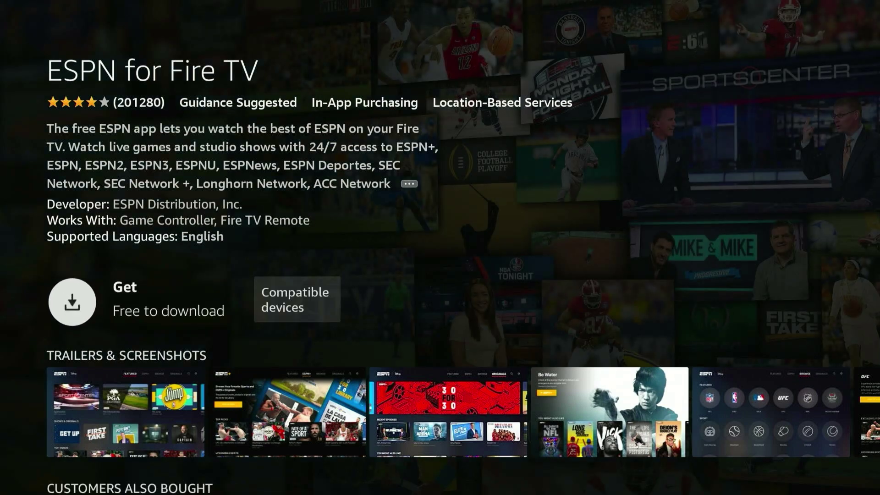
pyautogui.press('Return')
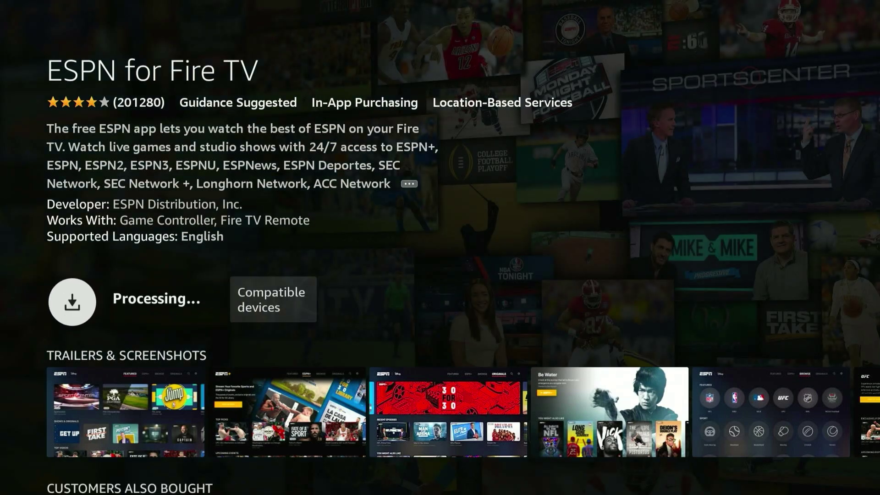
pyautogui.press('Home')
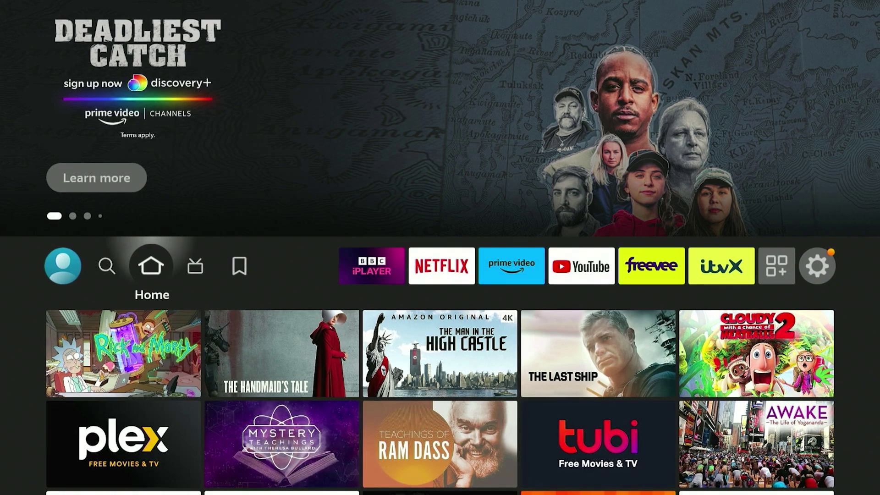